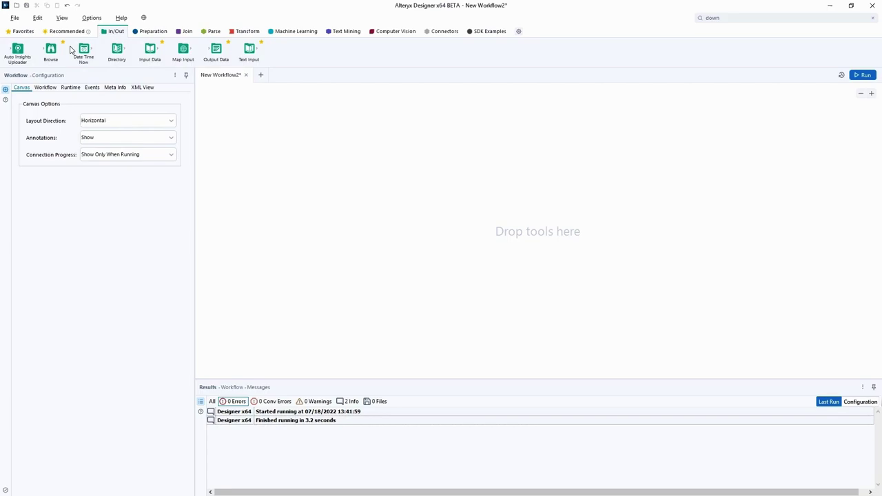
Step: Open the Connection Manager from the File menu and view its empty External Vaults page
key("alt+f")
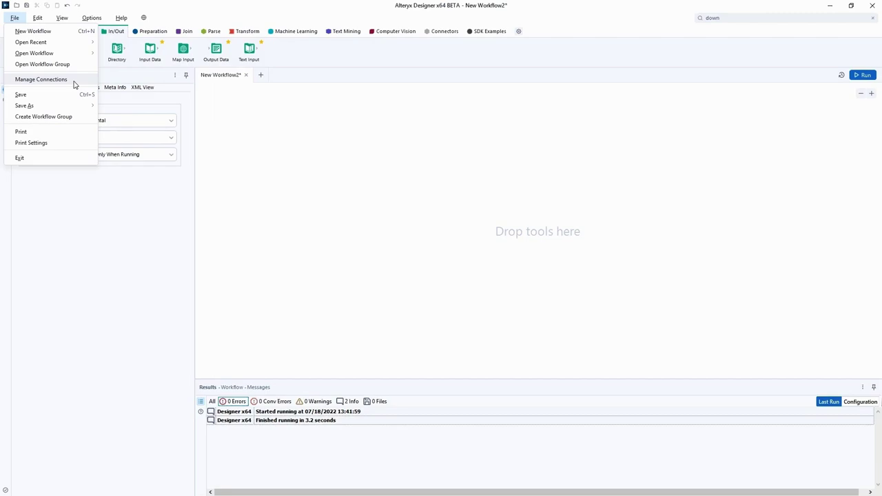
left_click(74, 82)
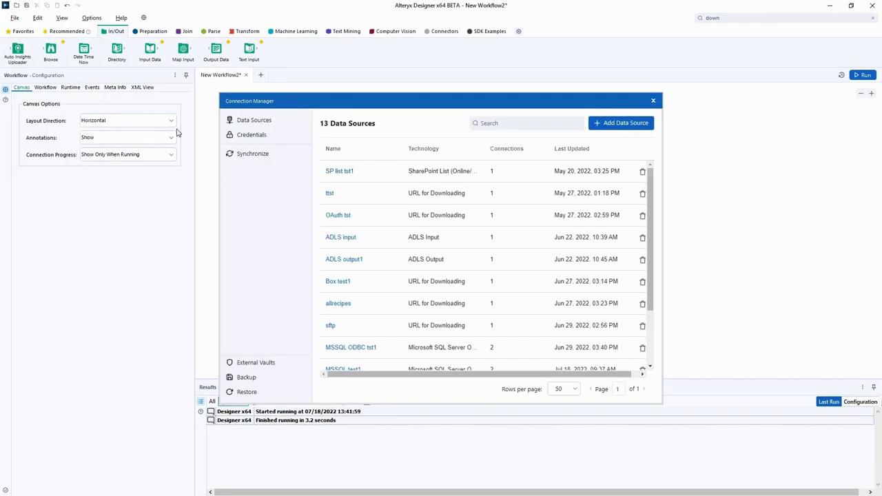
left_click(292, 367)
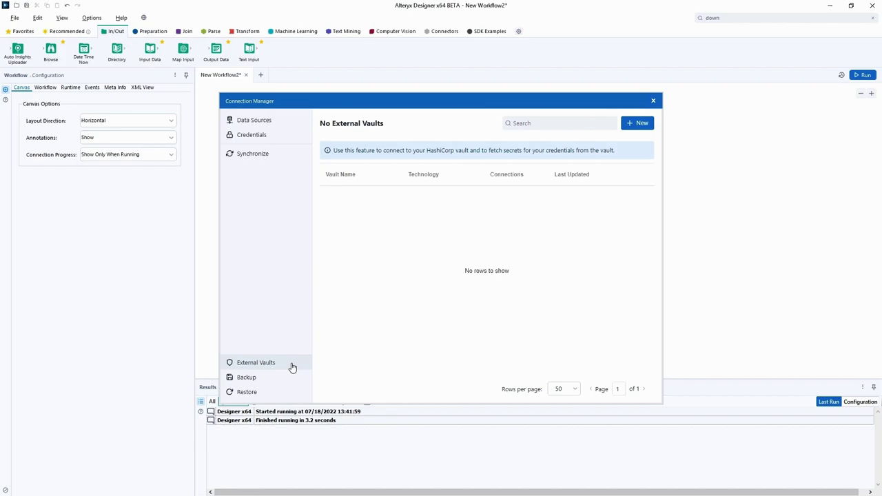
left_click(649, 123)
left_click(498, 154)
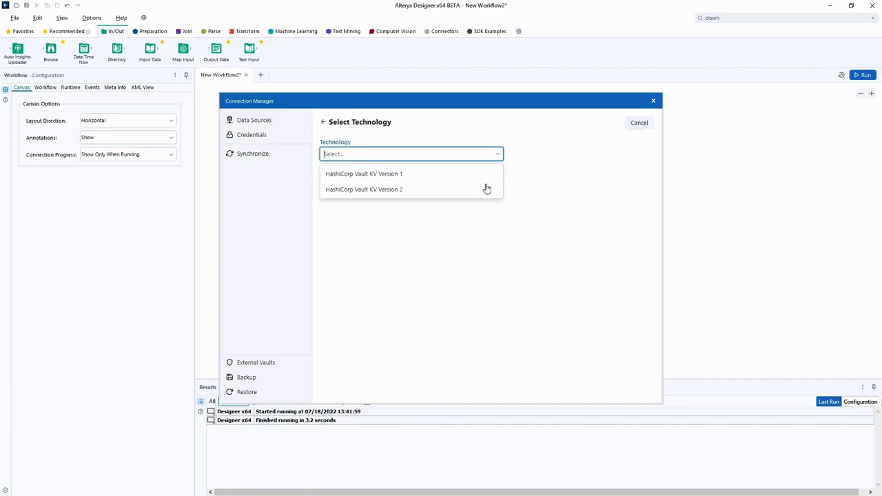
left_click(472, 175)
left_click(431, 159)
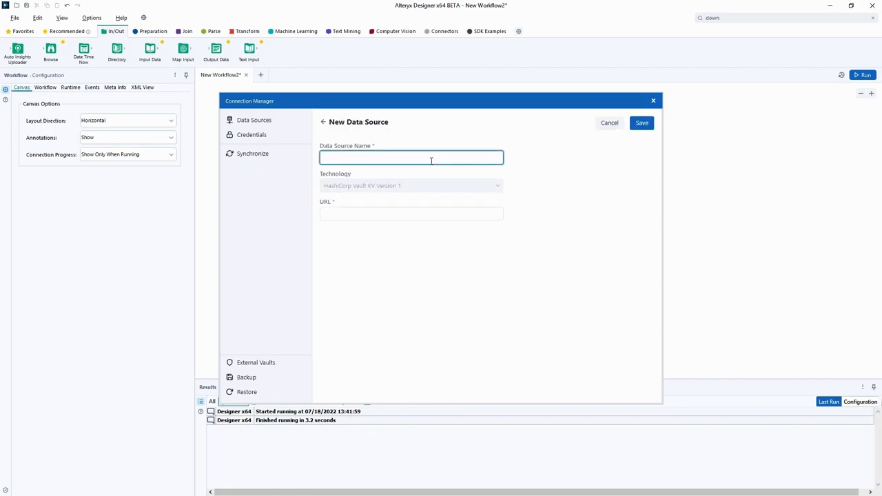
type("Hashicorp Vault 1")
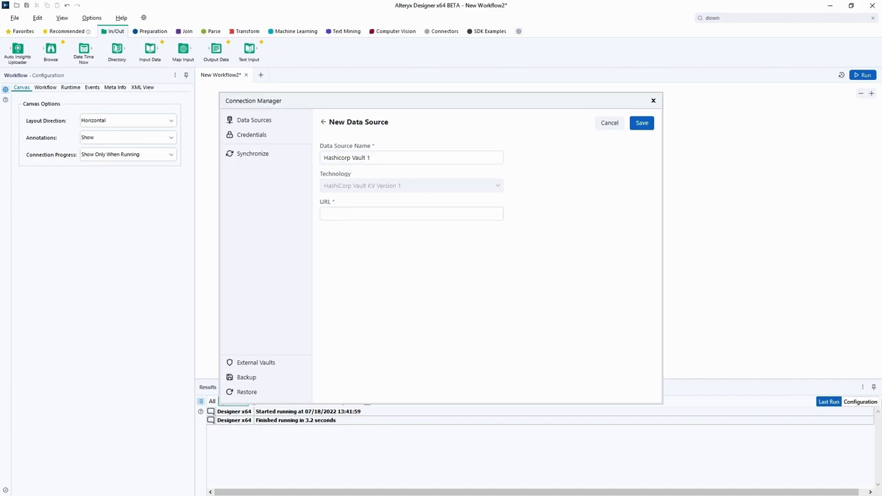
left_click(390, 213)
type("http://172.27.255.235:8200")
left_click(641, 123)
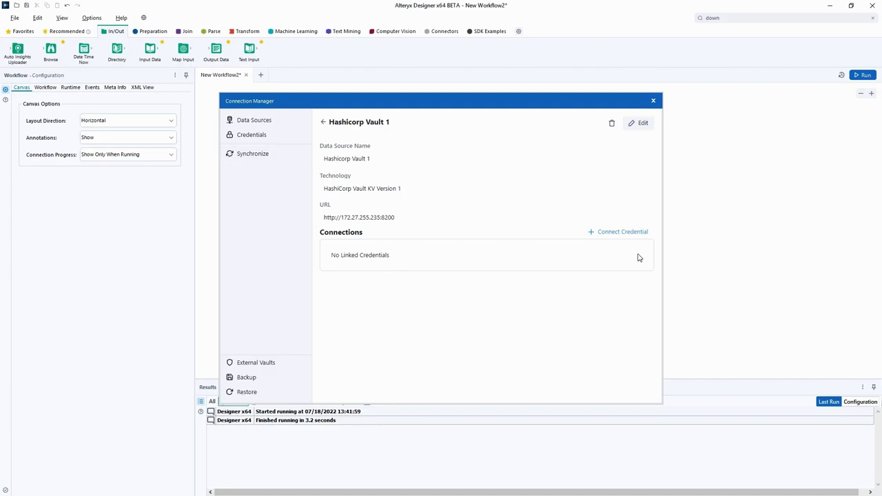
Step: Create and link credential 'Hashicorp Vault credentials' with the vault account's username and password
left_click(616, 235)
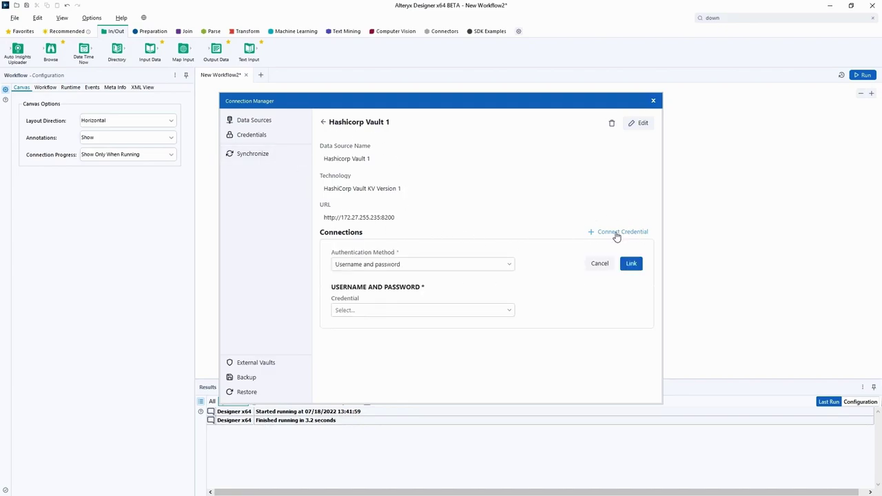
left_click(506, 313)
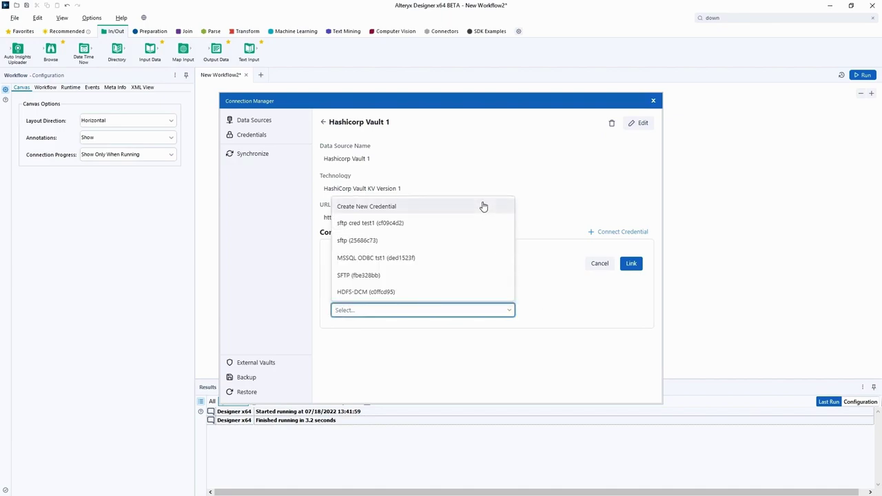
left_click(458, 208)
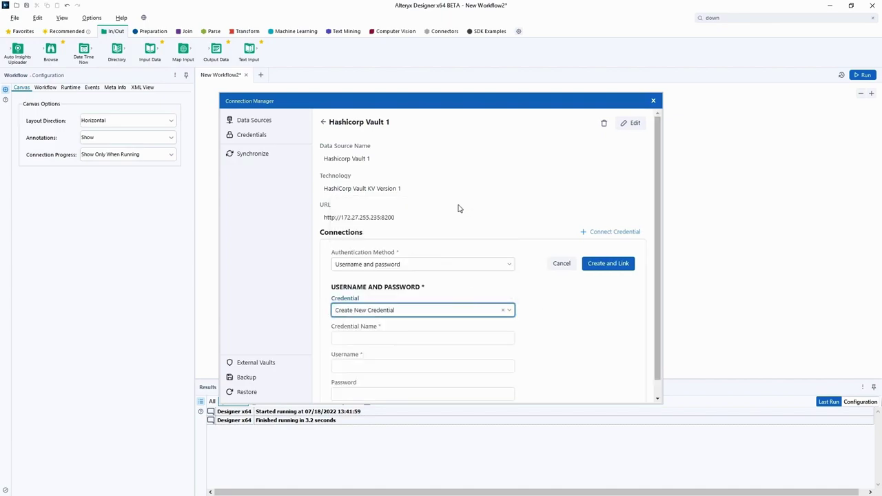
scroll(551, 321, "down", 1)
left_click(409, 319)
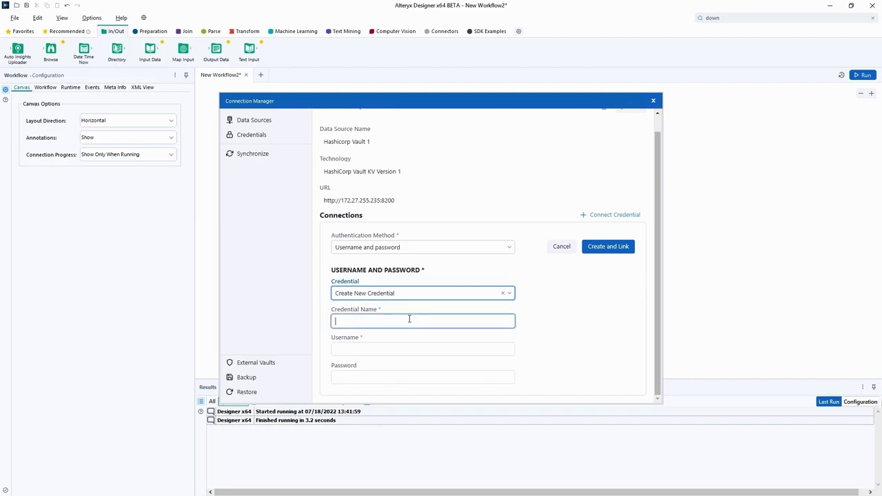
type("Hashico")
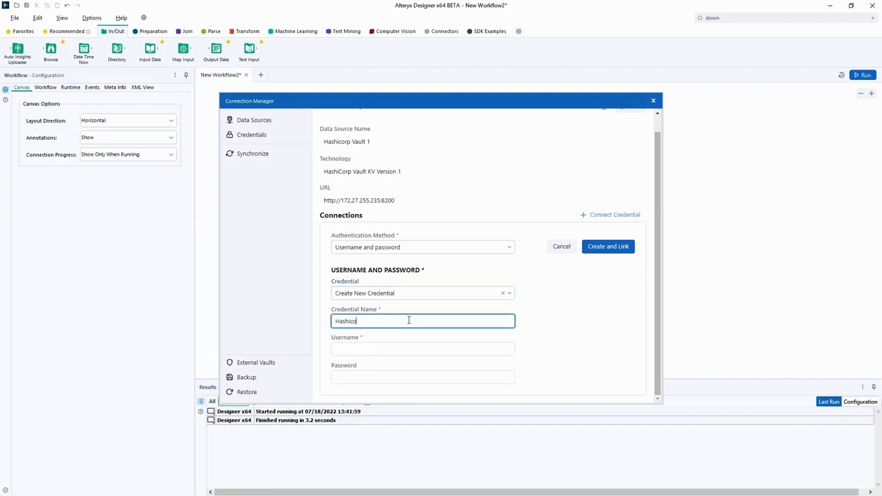
type("rp Vault credentials")
left_click(366, 349)
type("kv1tester")
left_click(402, 379)
key("ctrl+v")
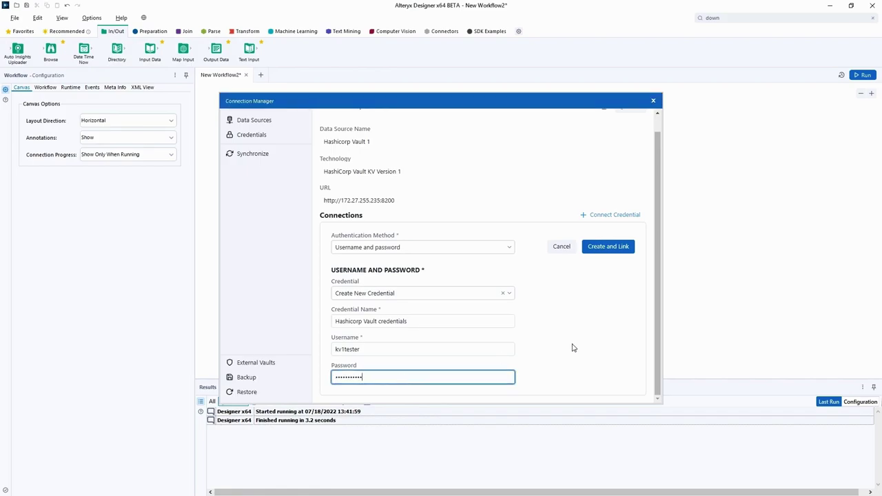
left_click(609, 249)
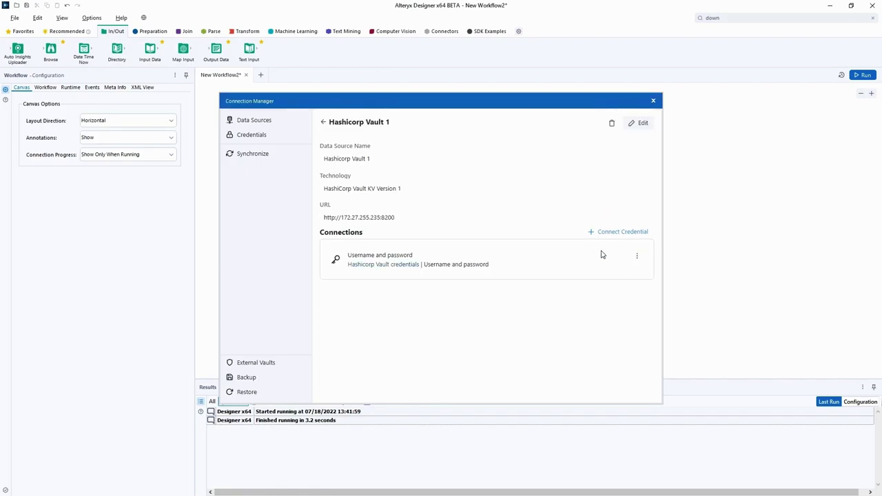
Step: Start a new credential named 'Credentials for HDFS from Vault' stored in Hashicorp Vault 1
left_click(302, 136)
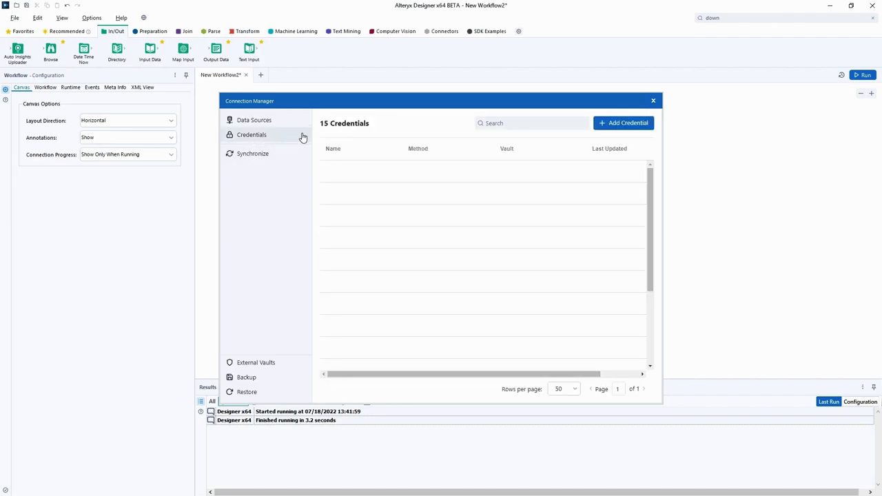
left_click(651, 126)
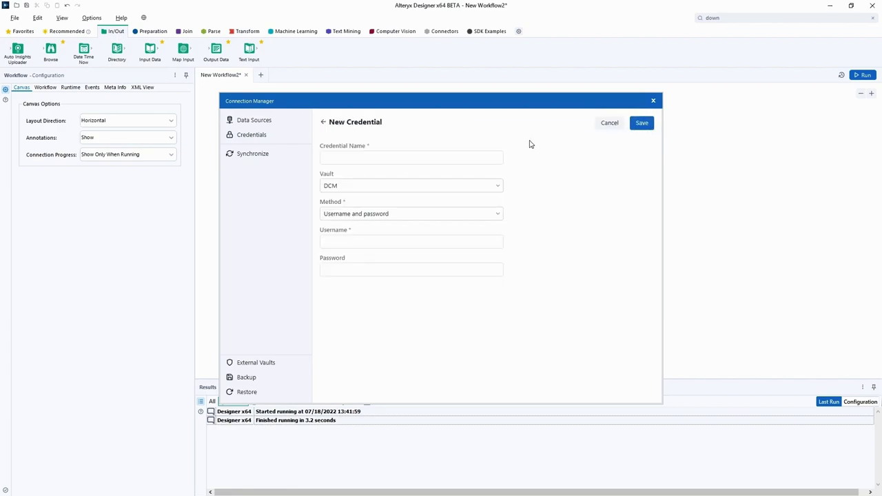
left_click(469, 159)
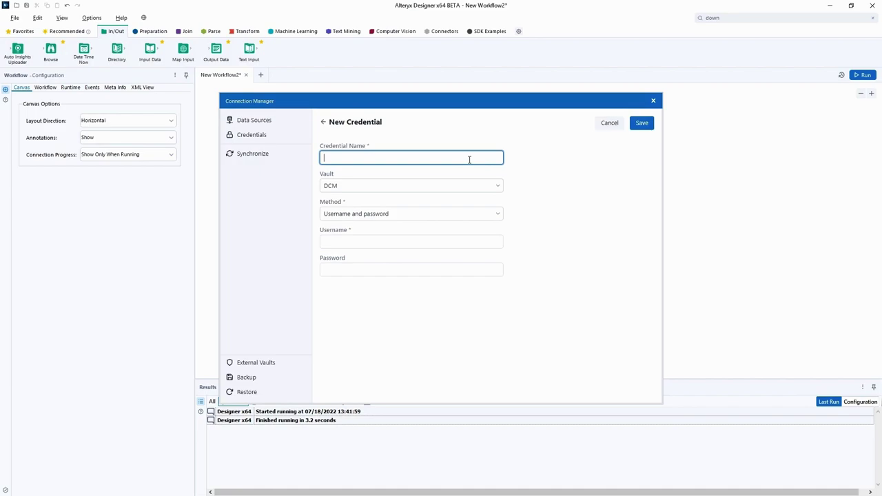
type("Credentials for HDFS from Vault")
left_click(418, 186)
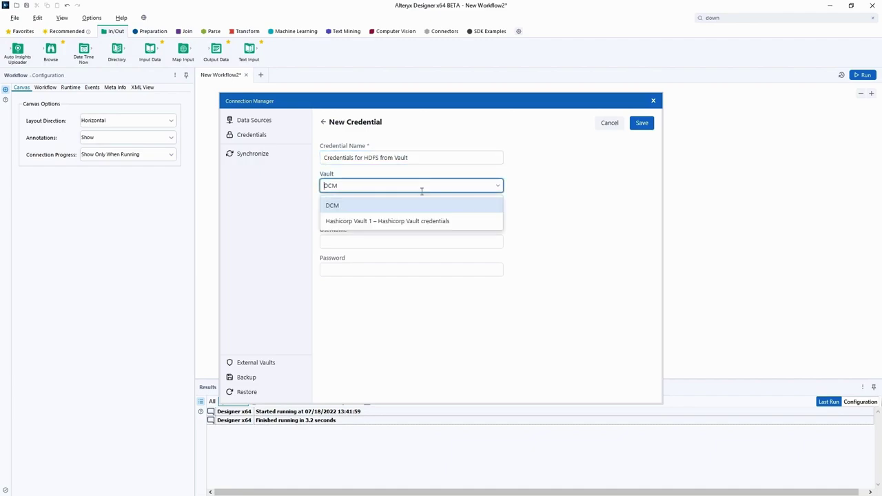
left_click(472, 221)
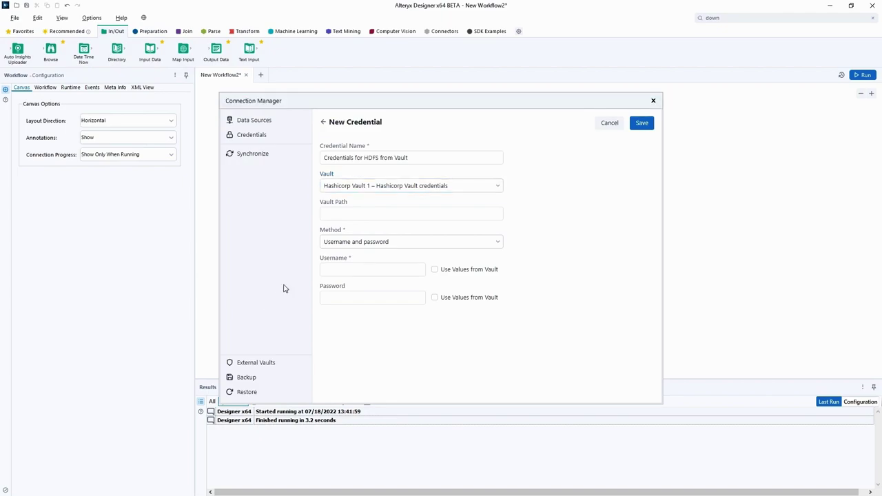
Step: Read username and password keys from vault path kvm_v1/db/hdfs, save, and open the credential
left_click(441, 212)
type("kvm_v1/db/hdfs")
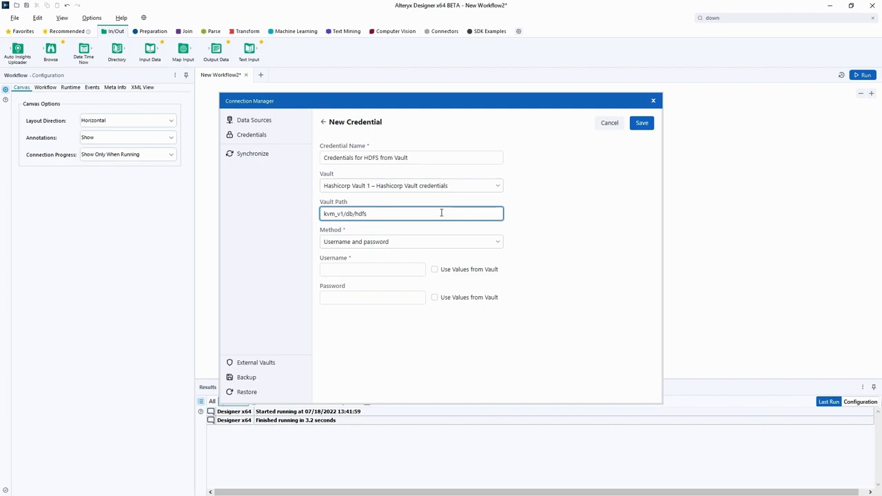
left_click(434, 270)
left_click(435, 298)
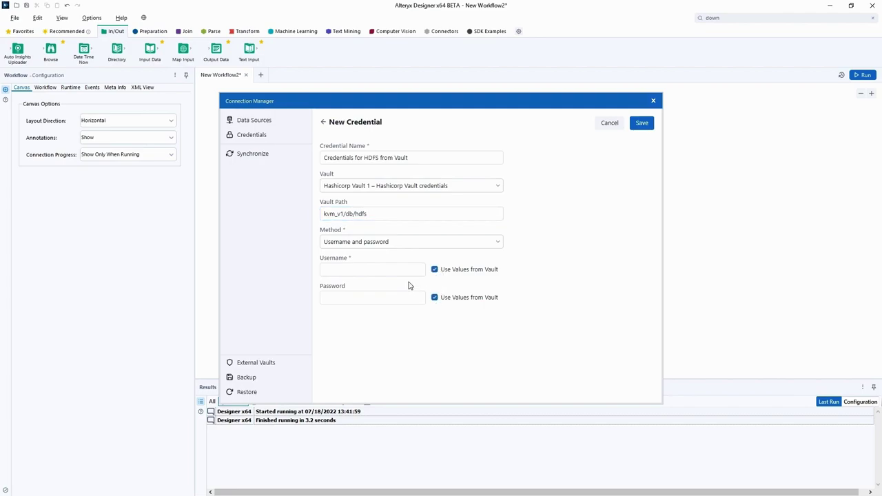
left_click(402, 271)
type("username")
key("Tab")
key("Tab")
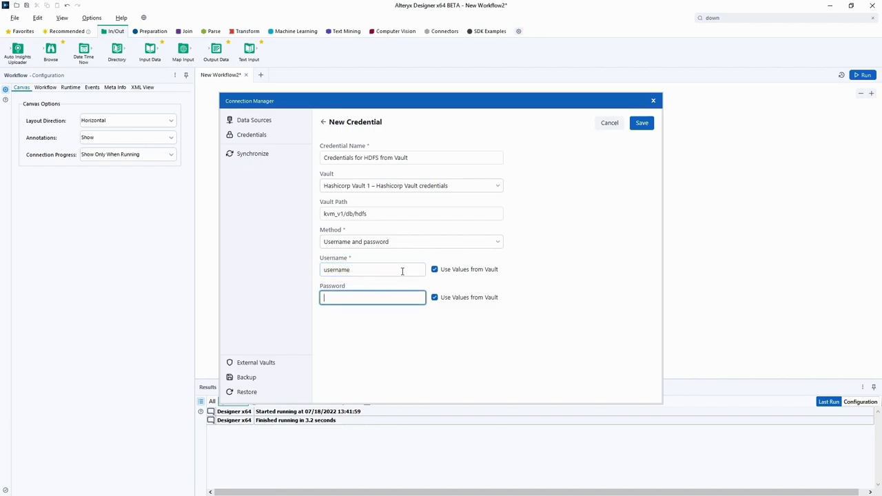
type("password")
left_click(526, 311)
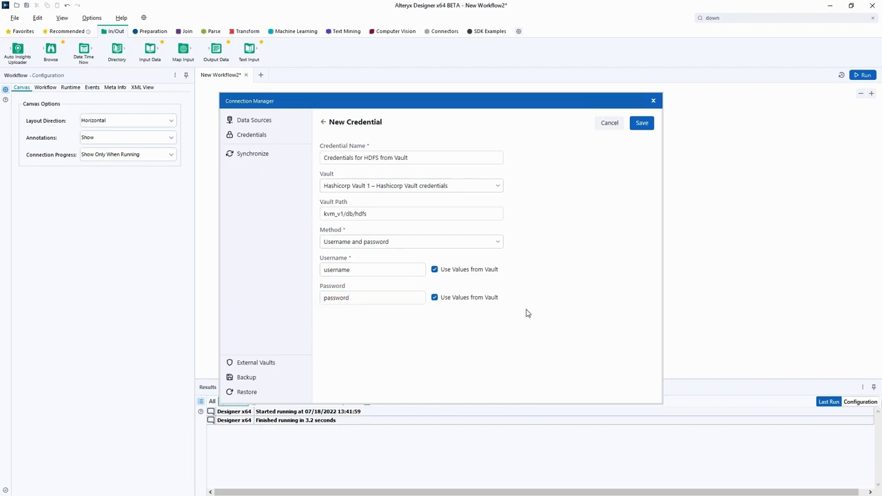
left_click(647, 125)
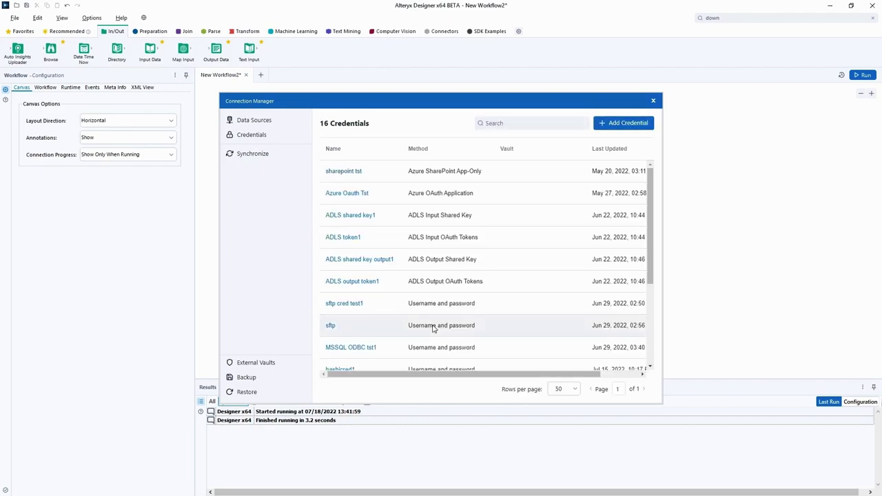
scroll(429, 306, "down", 5)
left_click(382, 365)
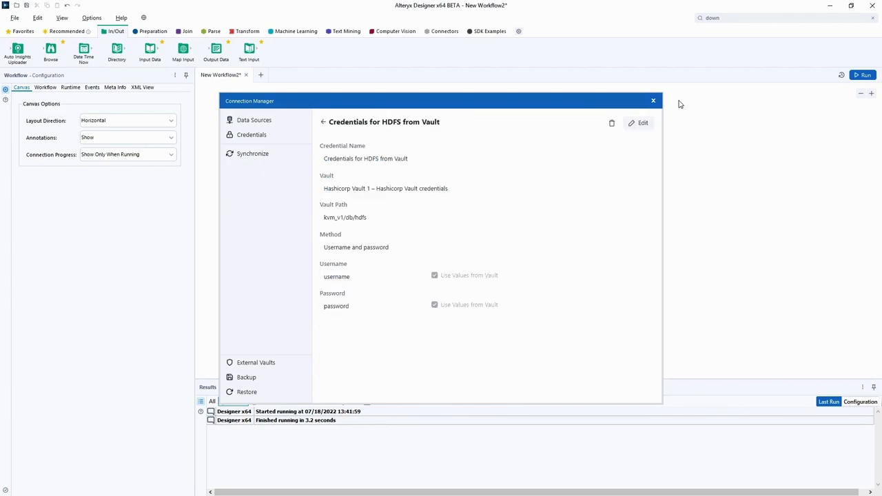
Step: Add an Input Data tool using Data Connection Manager and choose HDFS Quick connect
left_click(652, 100)
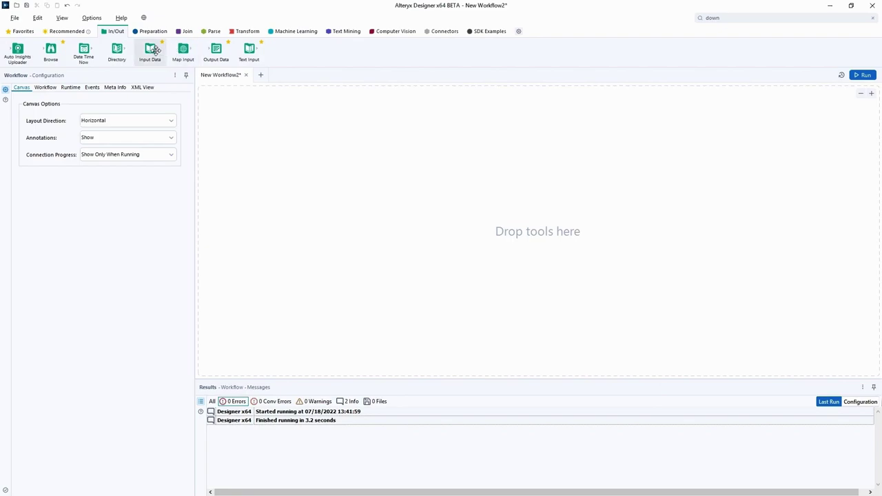
left_click_drag(153, 50, 316, 193)
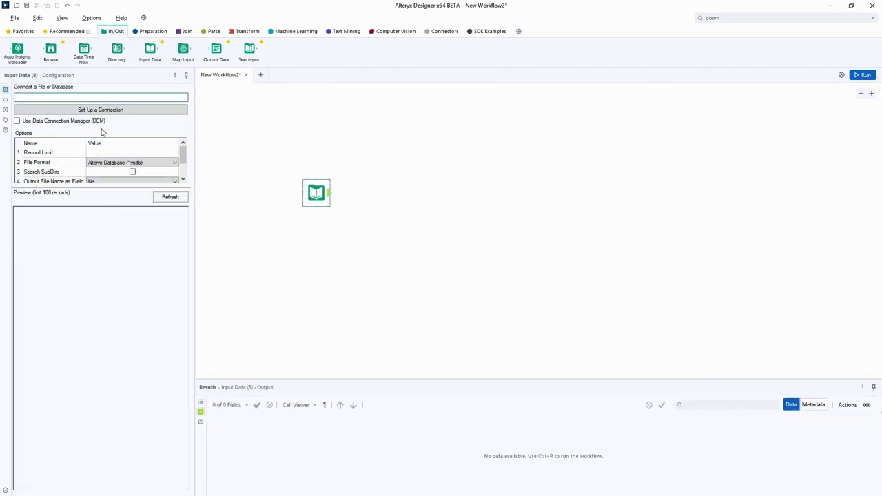
left_click(75, 122)
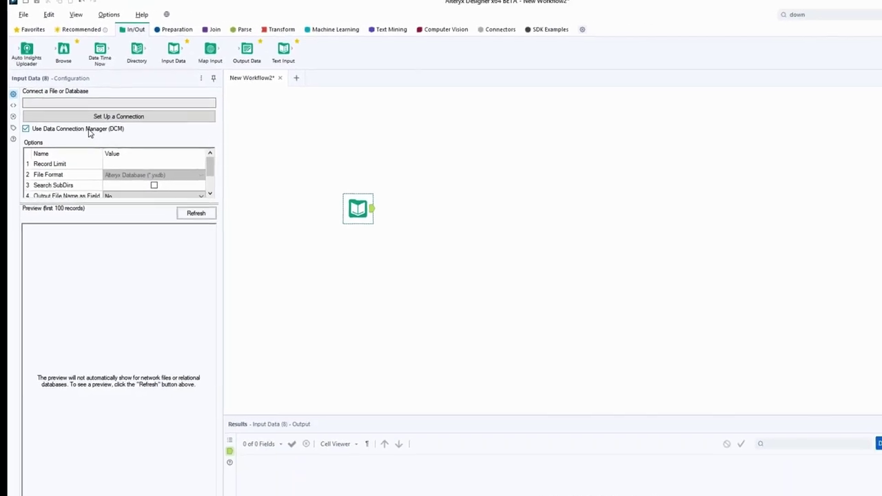
left_click(95, 109)
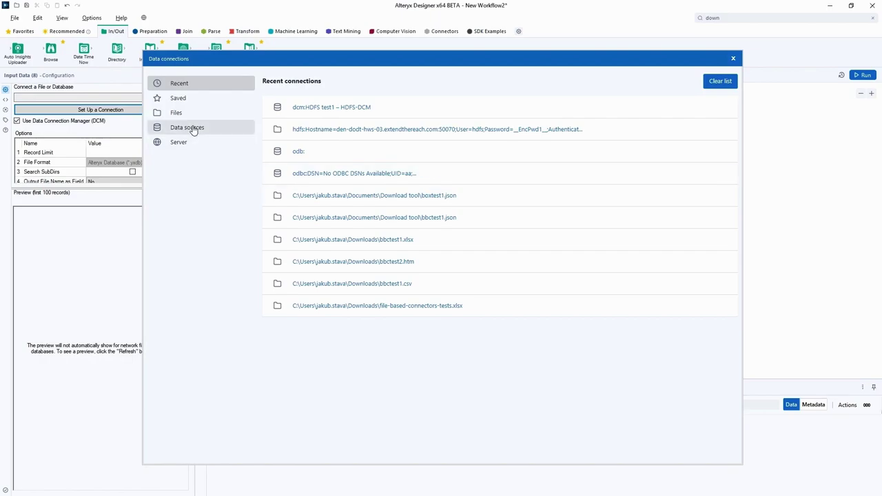
left_click(193, 129)
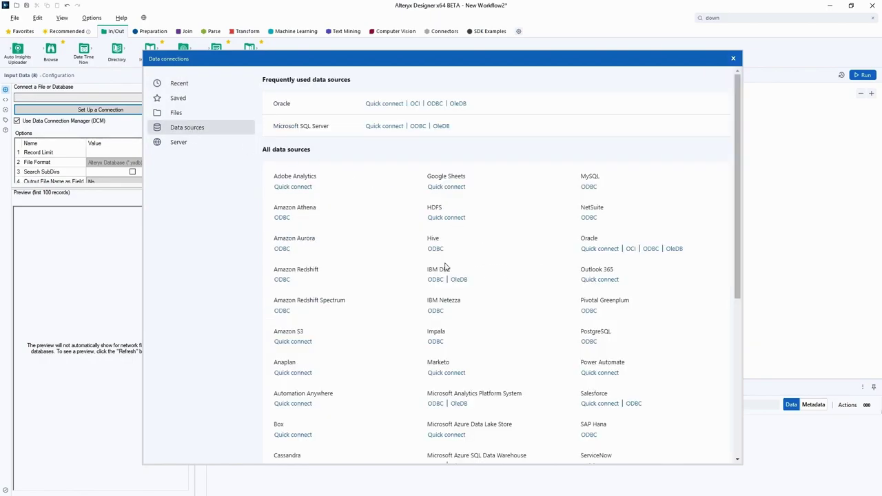
left_click(441, 218)
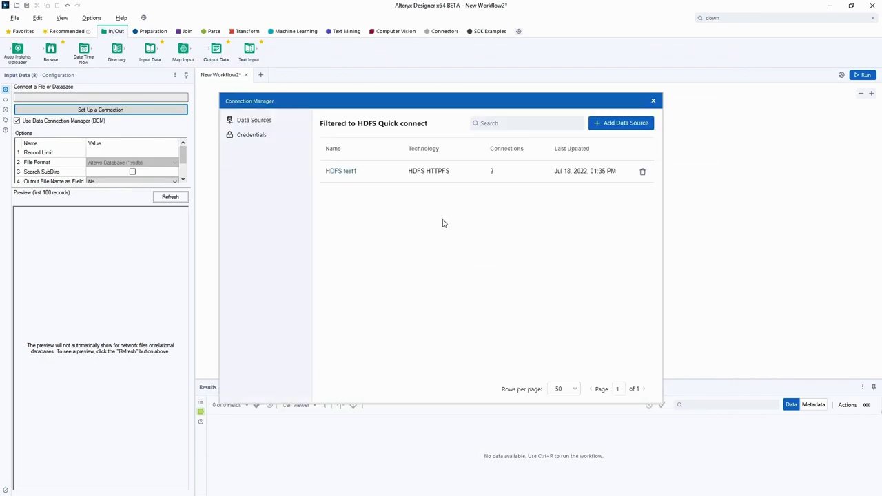
Step: Attach the 'Credentials for HDFS from Vault' credential to the HDFS test1 data source
left_click(351, 173)
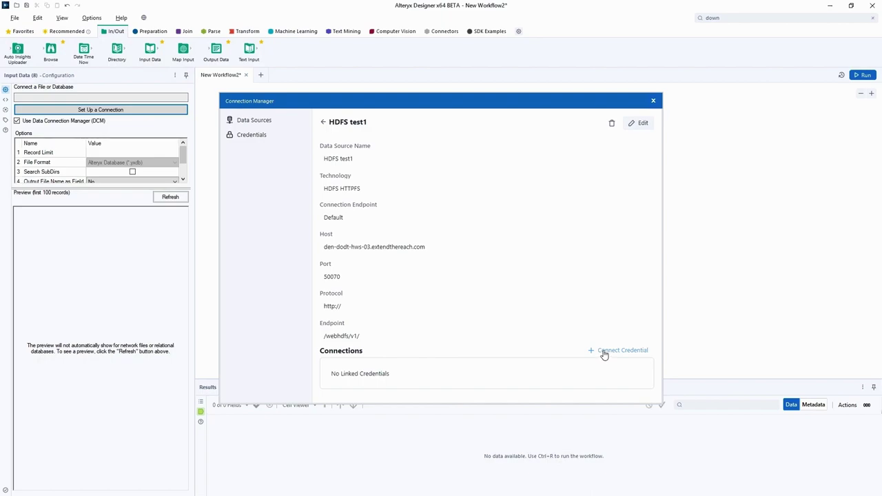
left_click(604, 354)
scroll(528, 337, "down", 2)
left_click(510, 377)
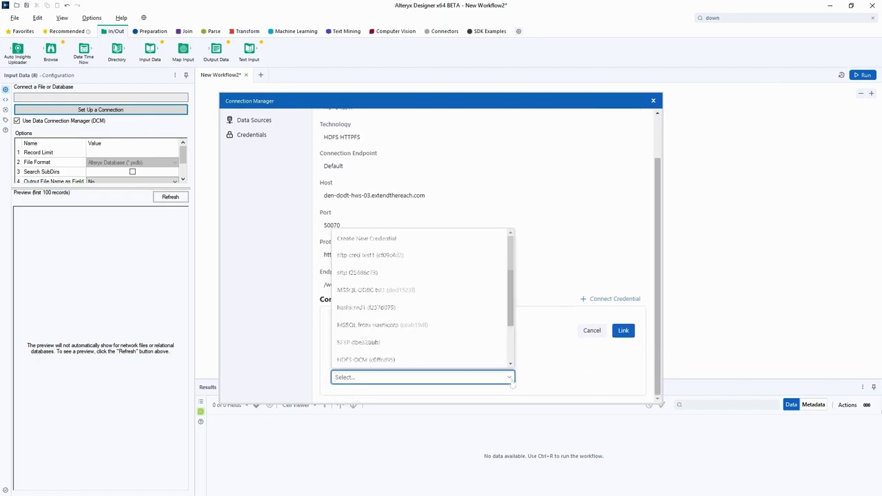
scroll(462, 363, "down", 3)
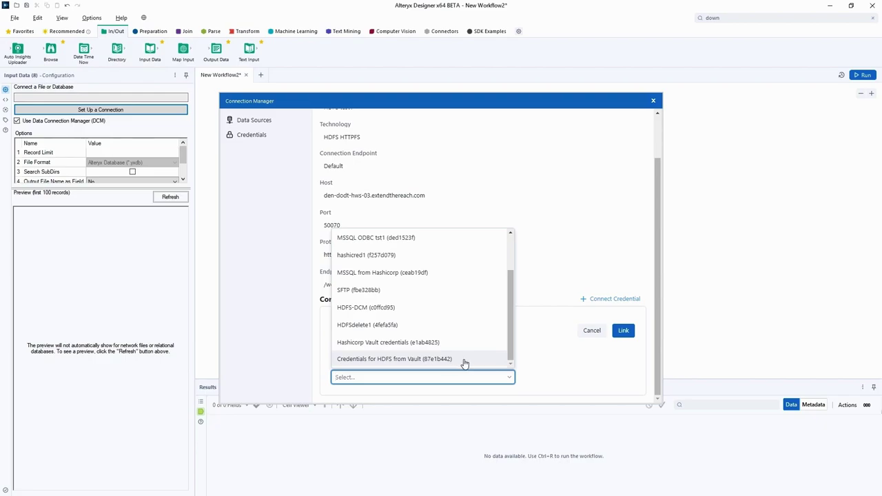
left_click(466, 361)
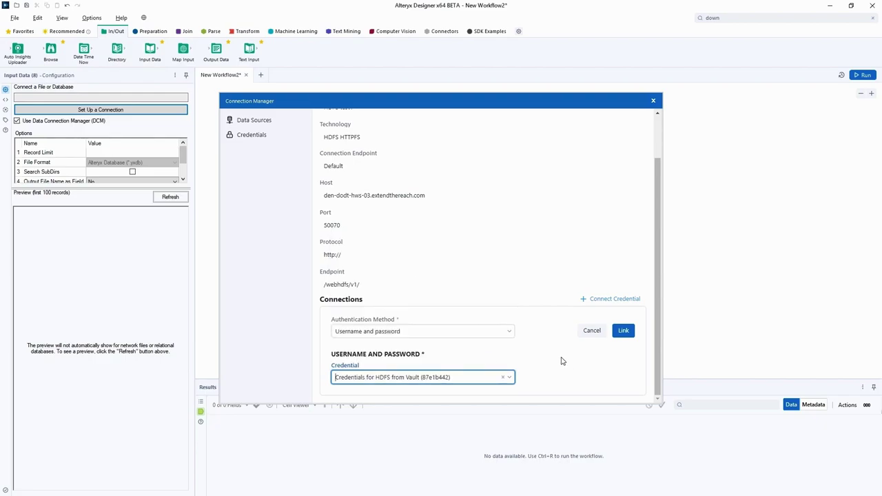
left_click(622, 332)
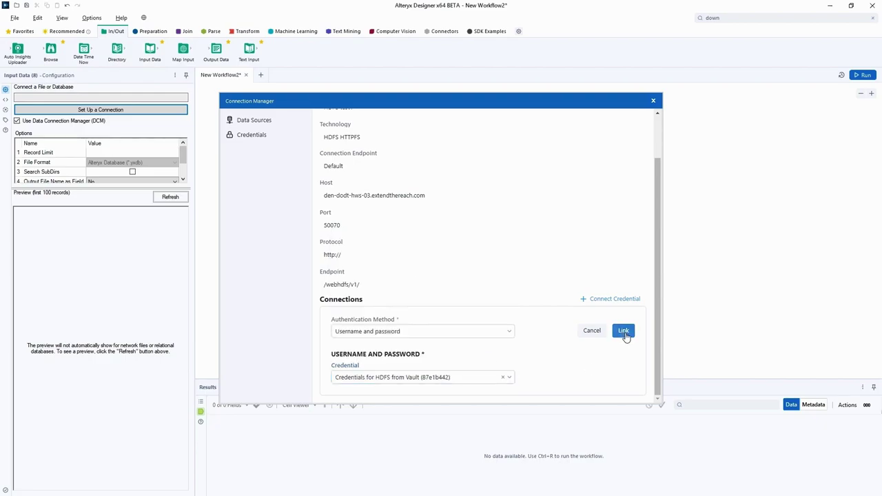
Step: Link and connect the HDFS input, add a Browse tool after it, and run to show 24 records
left_click(616, 375)
right_click(315, 193)
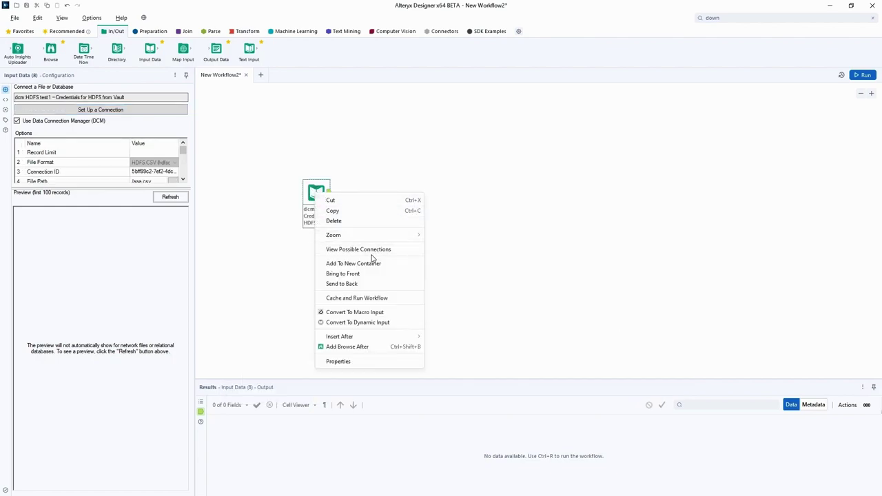
left_click(396, 347)
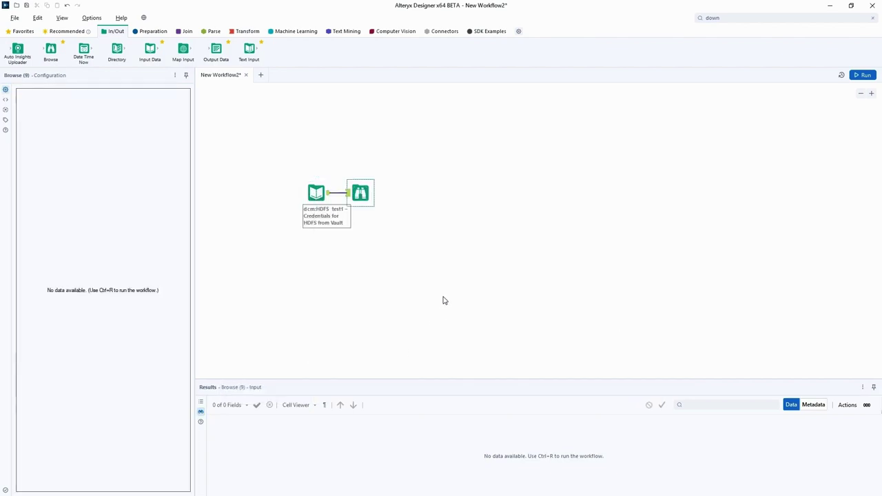
left_click(861, 77)
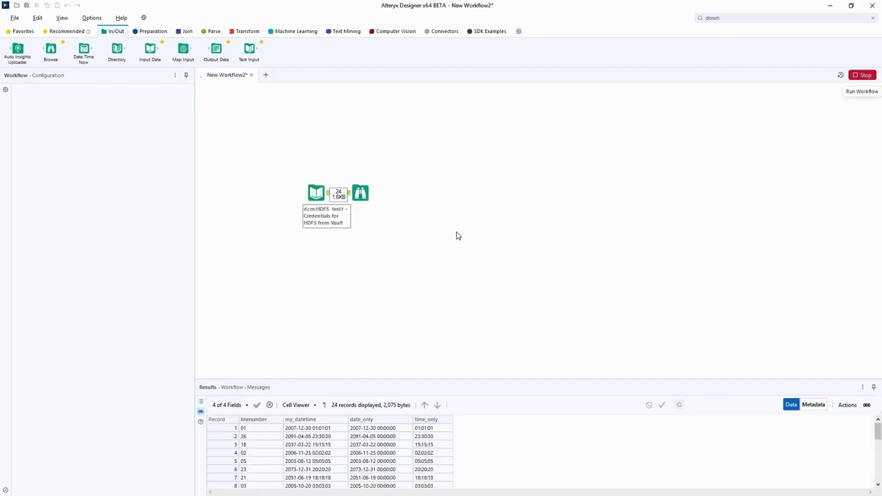